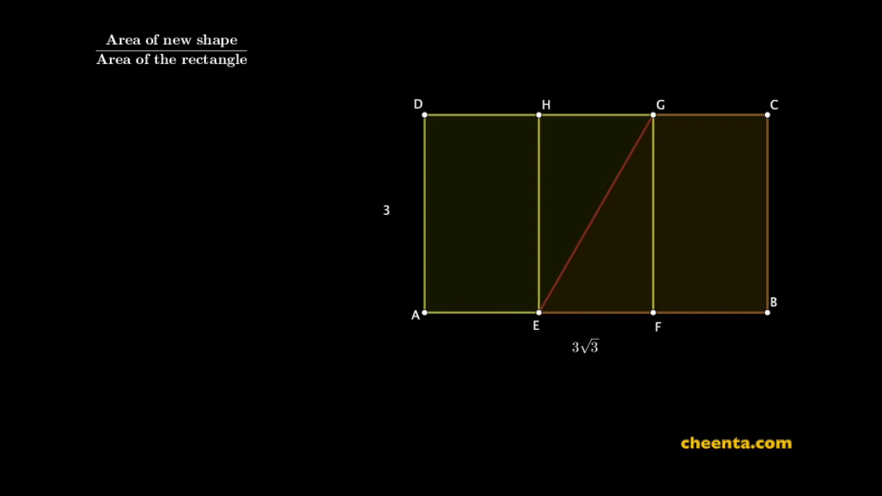
# Create a slider named t with minimum 0 and maximum pi
pyautogui.click(307, 47)
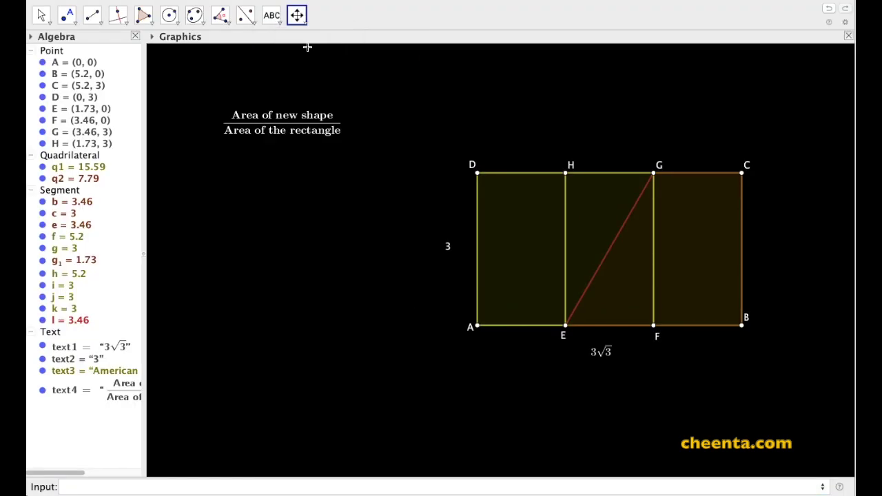
pyautogui.click(231, 68)
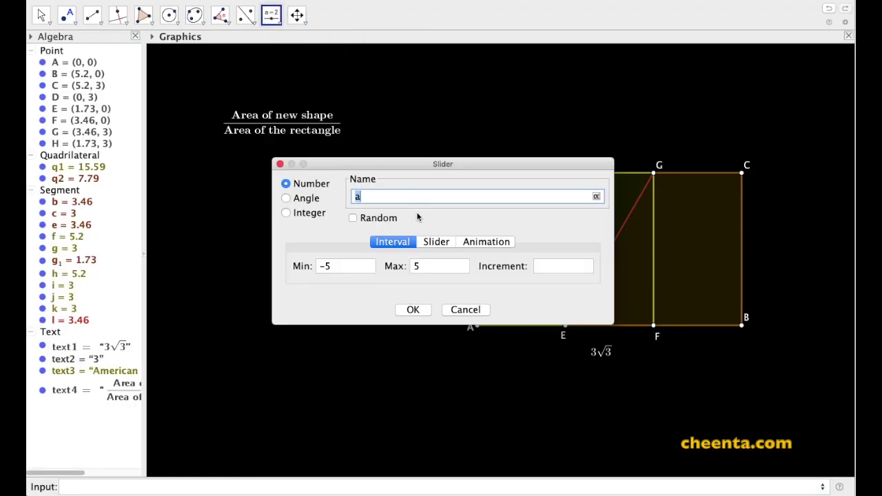
pyautogui.write('t')
pyautogui.click(361, 265)
pyautogui.write('0')
pyautogui.press('Tab')
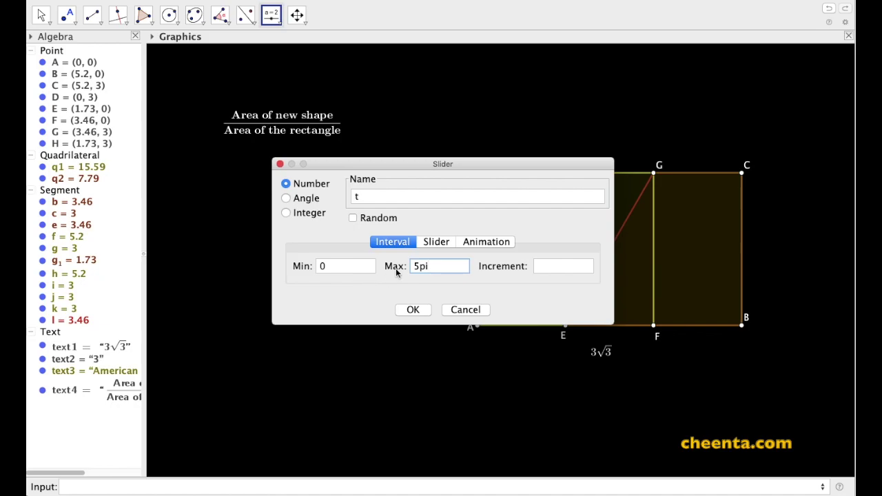
pyautogui.press('BackSpace')
pyautogui.press('BackSpace')
pyautogui.press('BackSpace')
pyautogui.write('pi')
pyautogui.click(412, 309)
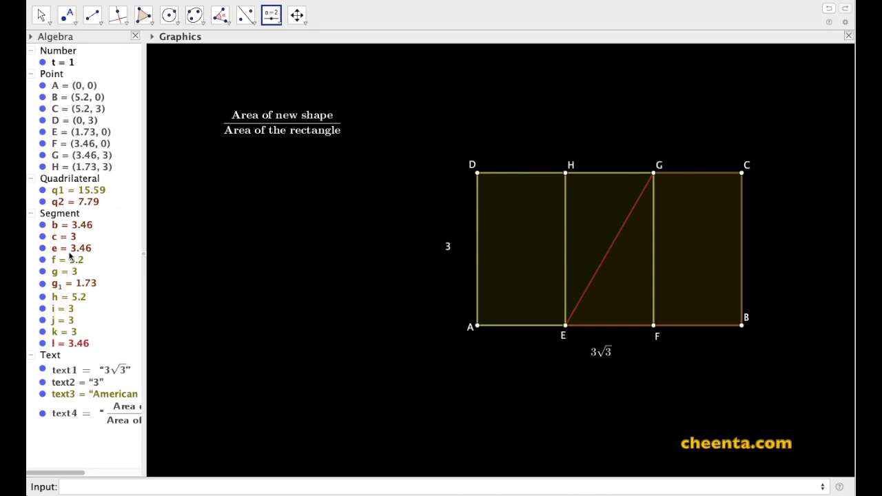
# Colour slider t white in Object Properties, then drag it to test its range
pyautogui.rightClick(73, 62)
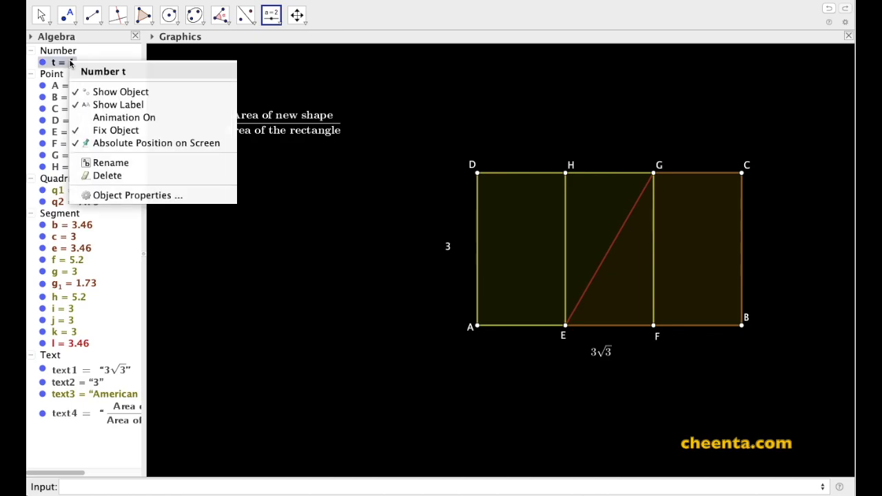
pyautogui.click(135, 195)
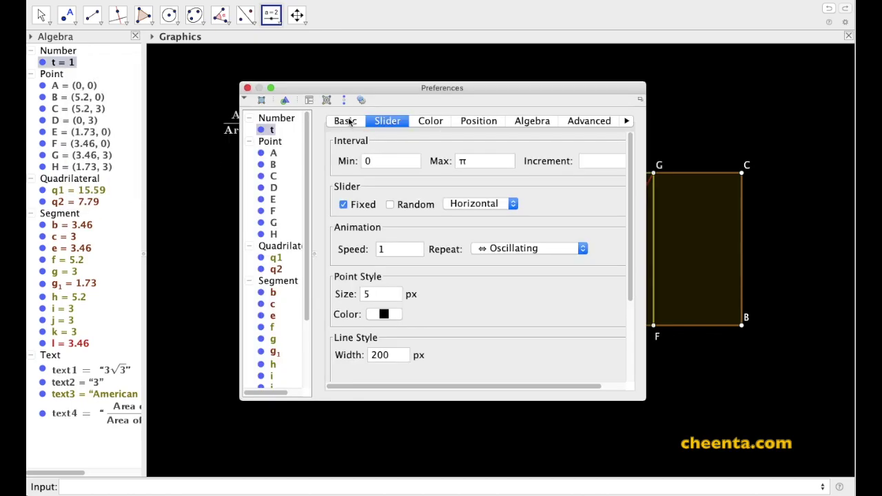
pyautogui.click(344, 121)
pyautogui.click(430, 120)
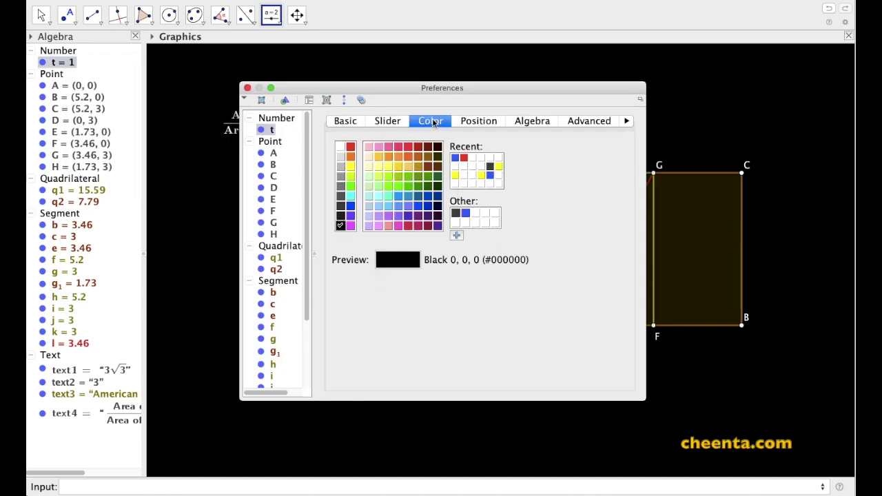
pyautogui.click(340, 146)
pyautogui.click(247, 87)
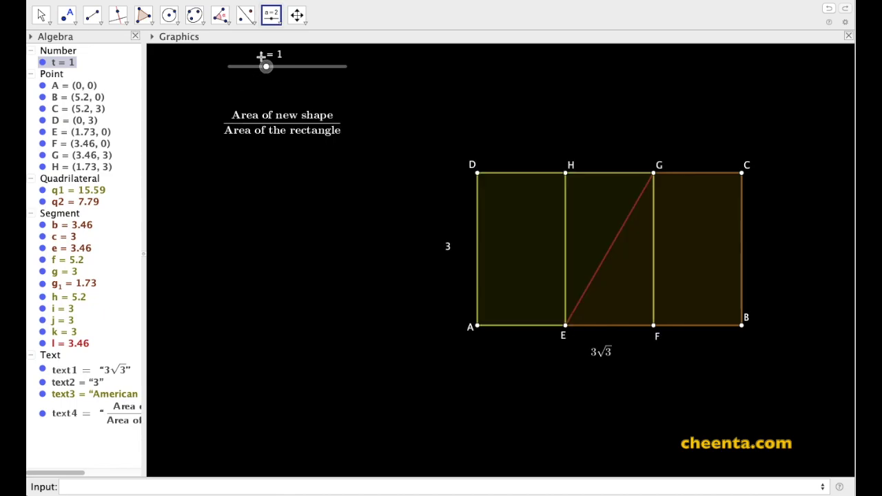
pyautogui.click(265, 66)
pyautogui.moveTo(266, 66); pyautogui.dragTo(222, 70)
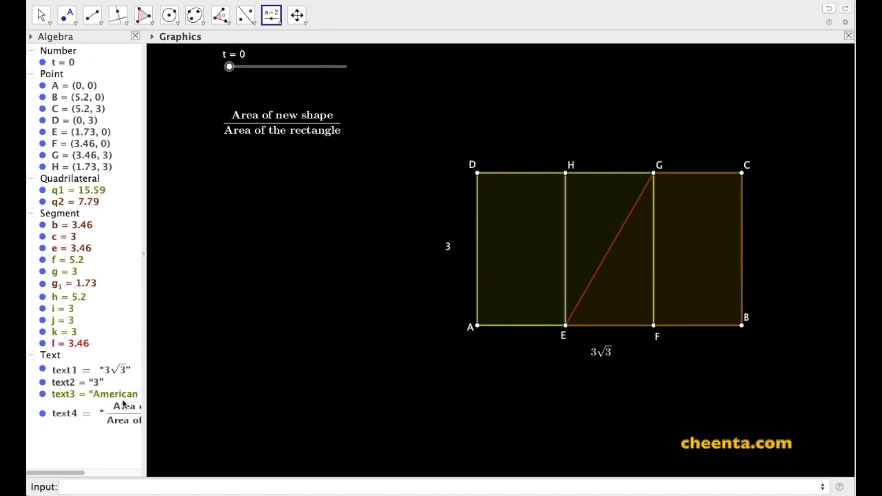
# Enter Rotate(q2, t, e) to rotate q2 by angle t about segment e, then nudge t to test it
pyautogui.click(100, 485)
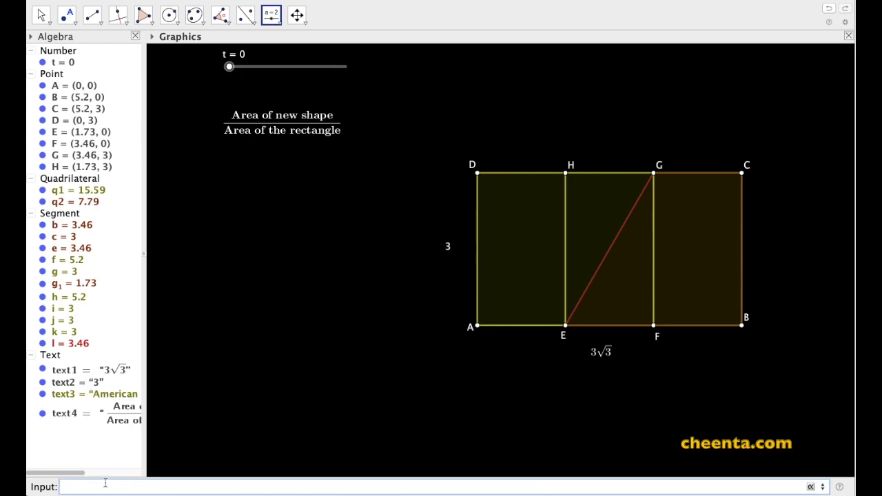
pyautogui.write('rota')
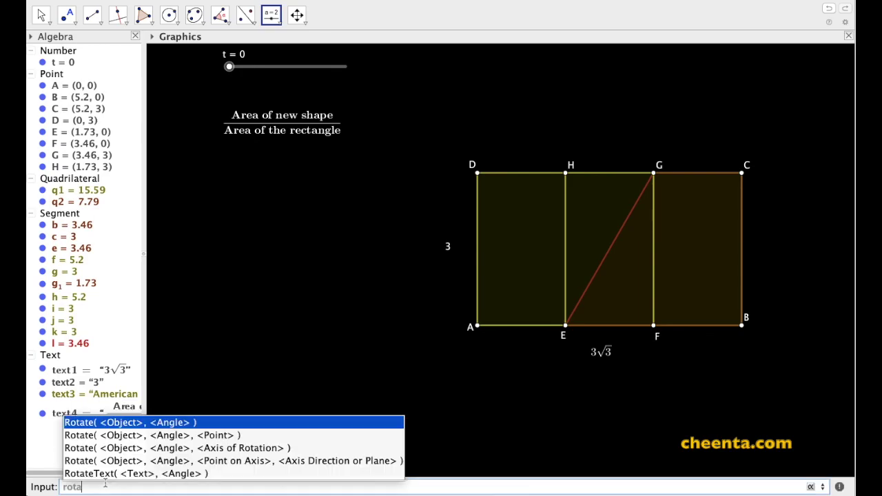
pyautogui.press('Down')
pyautogui.press('Down')
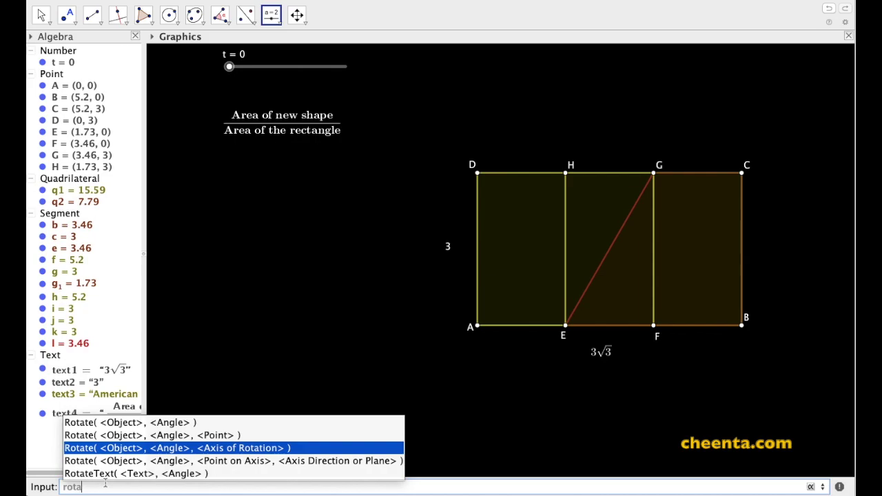
pyautogui.press('Return')
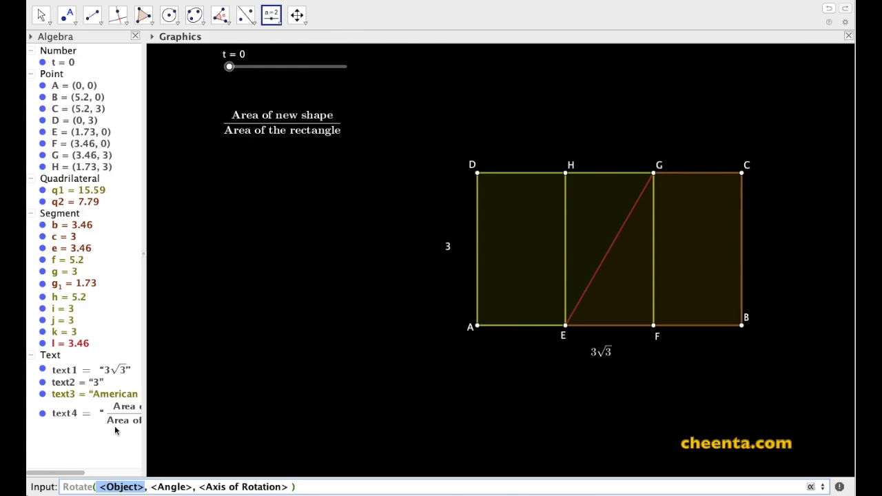
pyautogui.write('q2')
pyautogui.press('Tab')
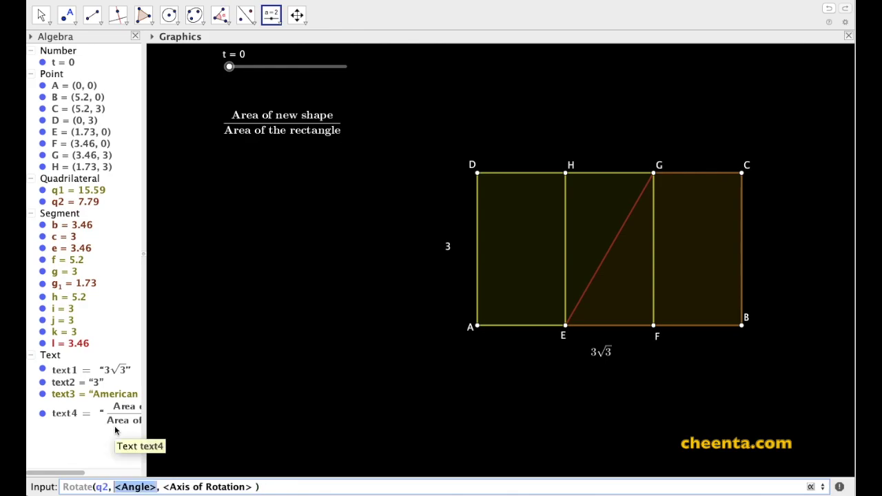
pyautogui.write('t')
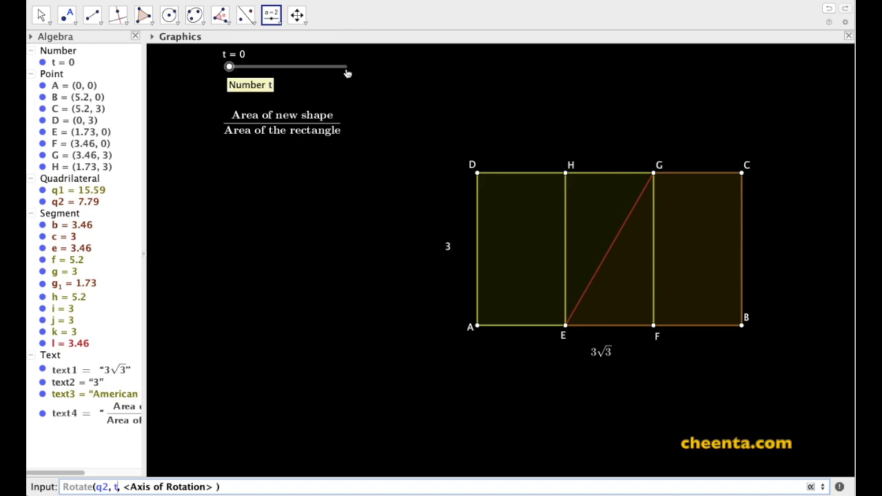
pyautogui.press('Tab')
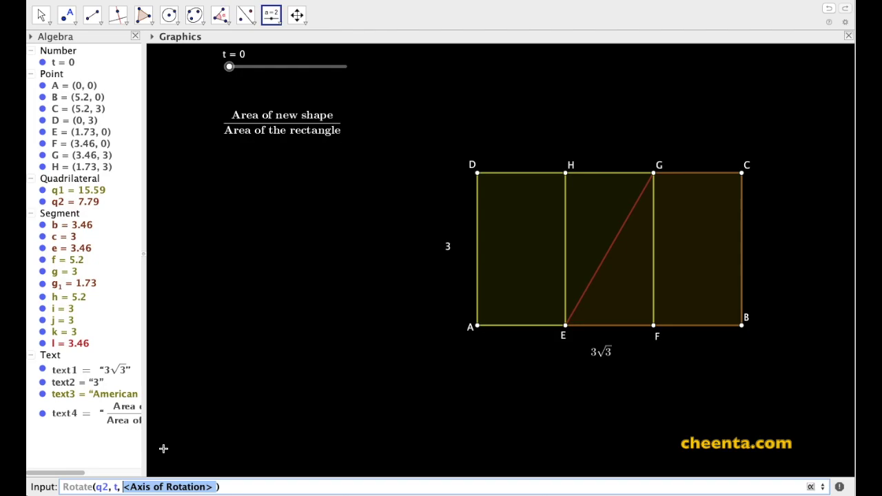
pyautogui.click(626, 228)
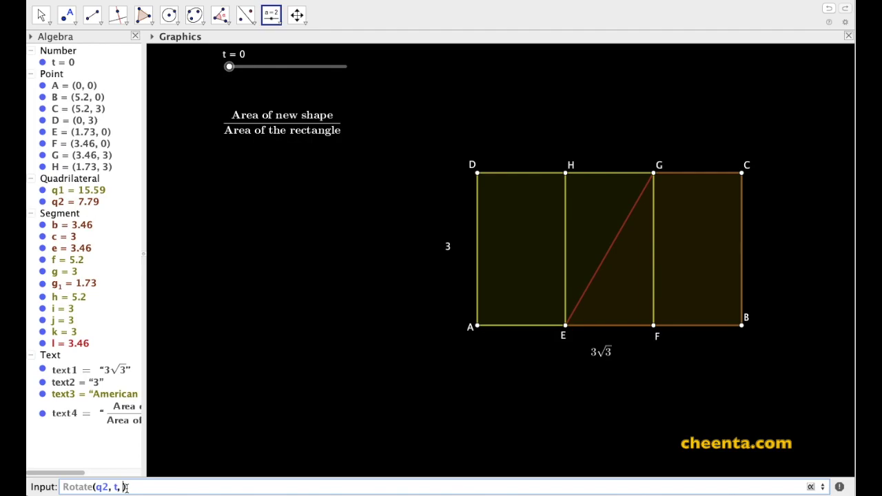
pyautogui.write('e')
pyautogui.press('Return')
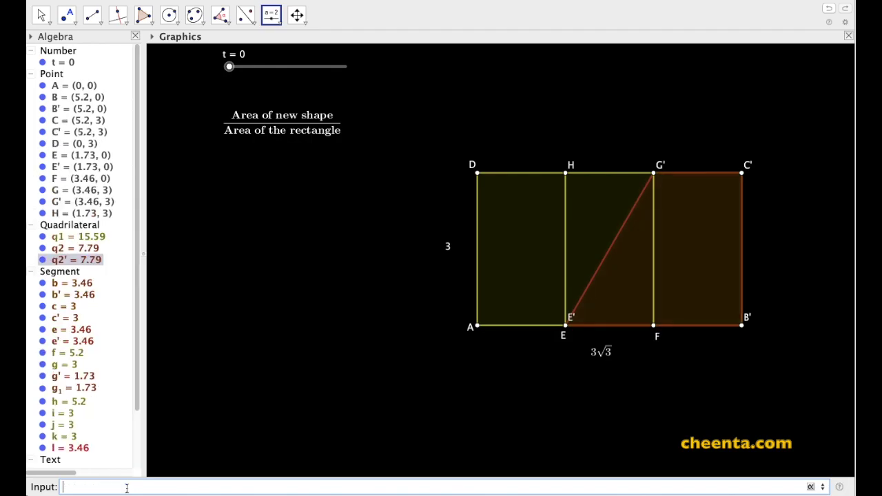
pyautogui.scroll(-3, 87, 287)
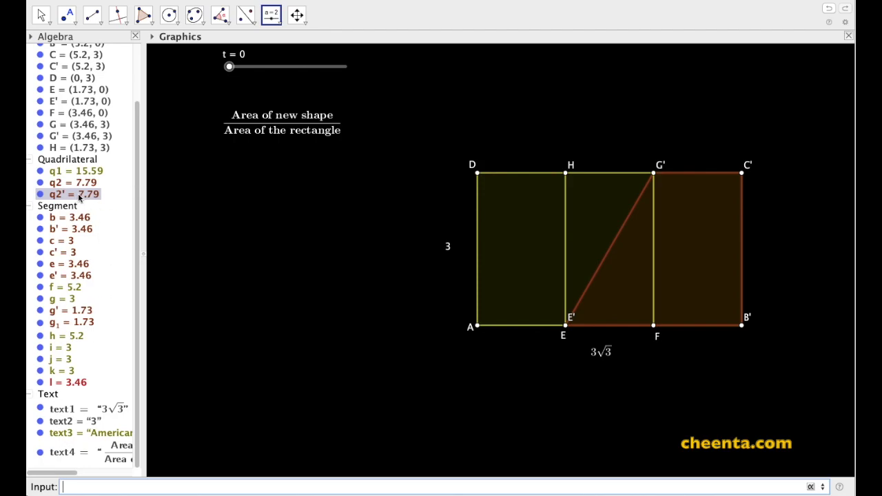
pyautogui.moveTo(231, 73)
pyautogui.mouseDown()
pyautogui.moveTo(358, 72)
pyautogui.moveTo(324, 68)
pyautogui.moveTo(227, 68)
pyautogui.moveTo(384, 79)
pyautogui.moveTo(221, 63)
pyautogui.moveTo(359, 73)
pyautogui.moveTo(226, 70)
pyautogui.mouseUp()
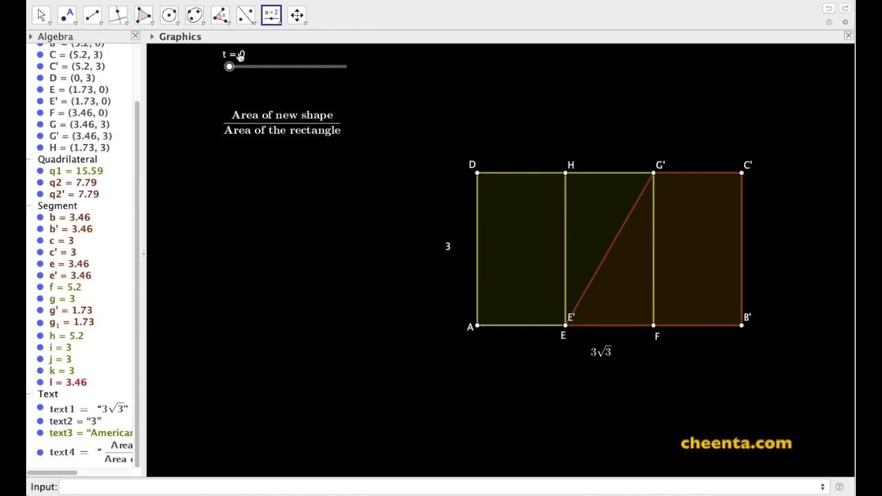
# Show the 3D Graphics view and widen it beside the 2D view
pyautogui.click(207, 0)
pyautogui.moveTo(176, 0)
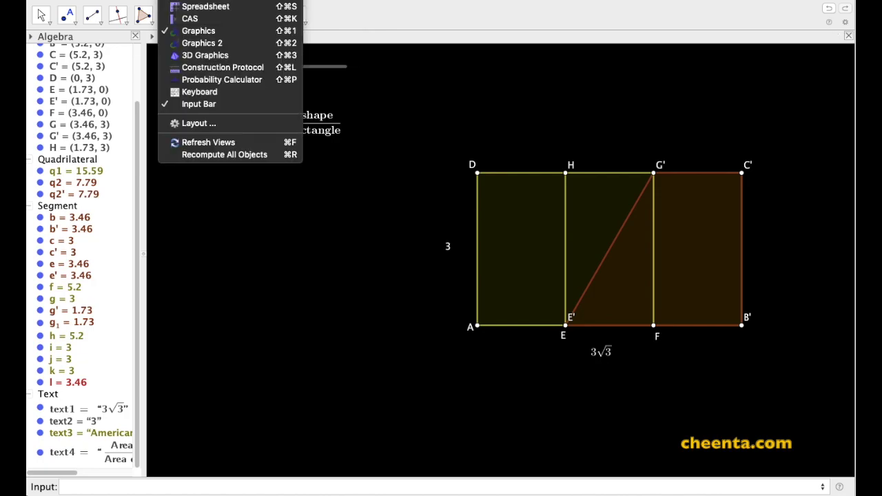
pyautogui.press('Escape')
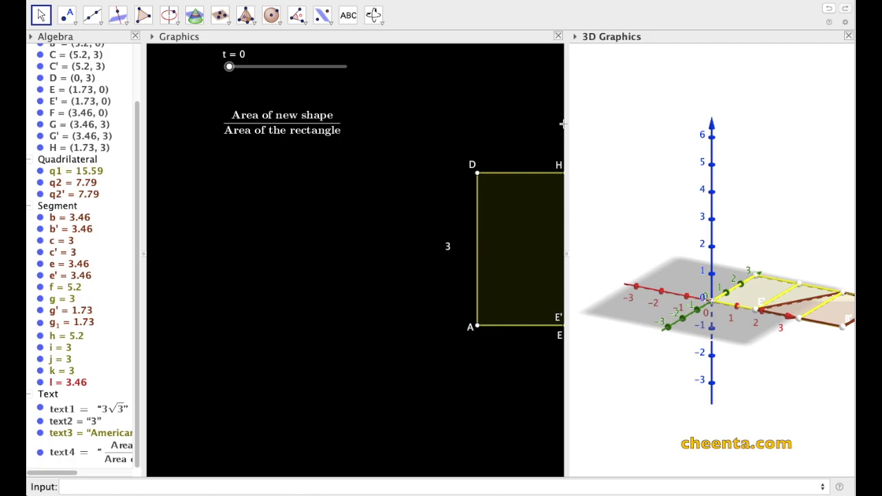
pyautogui.moveTo(569, 121); pyautogui.dragTo(345, 135)
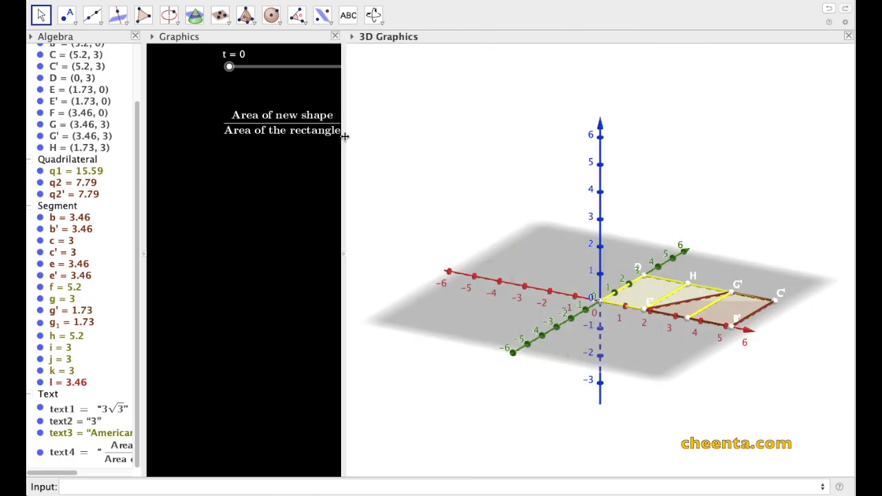
# Set the 3D Graphics view background colour to black
pyautogui.rightClick(428, 124)
pyautogui.click(476, 257)
pyautogui.scroll(-3, 327, 331)
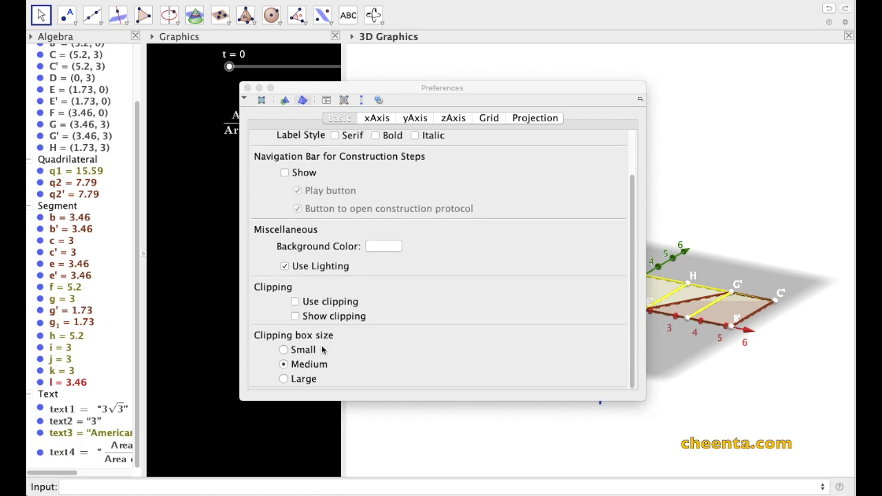
pyautogui.click(387, 247)
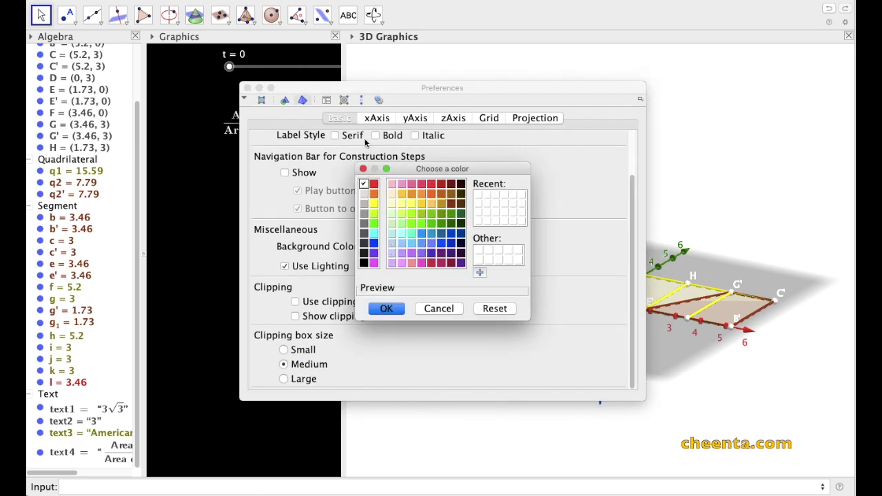
pyautogui.click(363, 263)
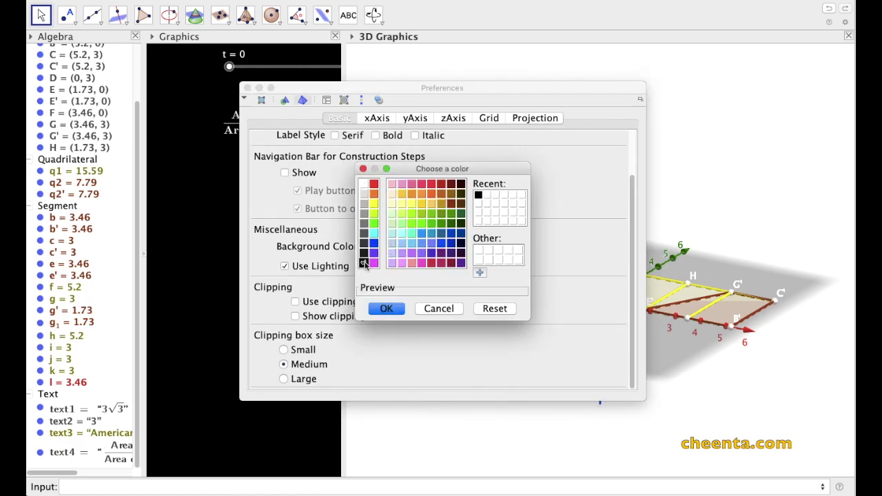
pyautogui.click(384, 309)
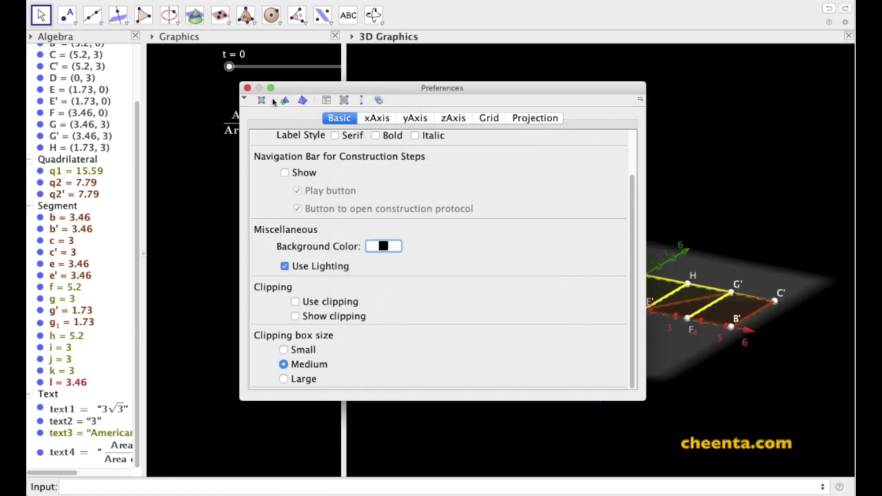
pyautogui.click(247, 88)
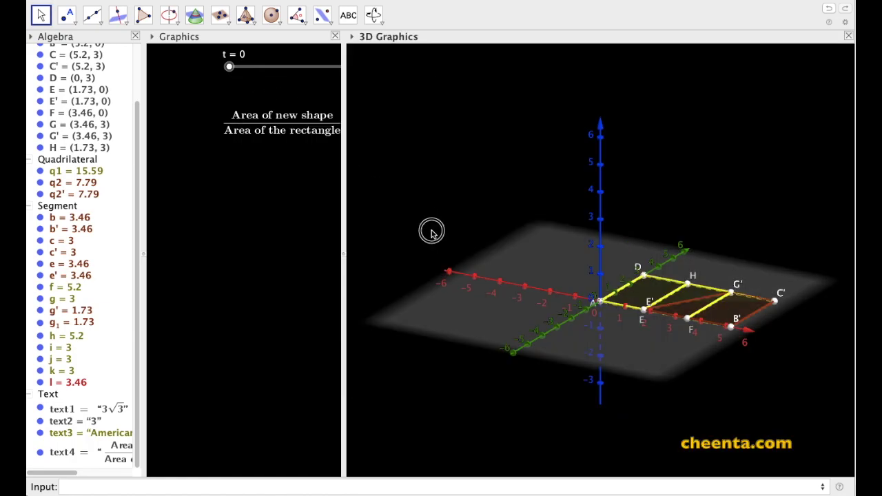
pyautogui.click(450, 236)
# Dismiss the accidental new slider, rotate the 3D scene, and hide its axes
pyautogui.click(454, 311)
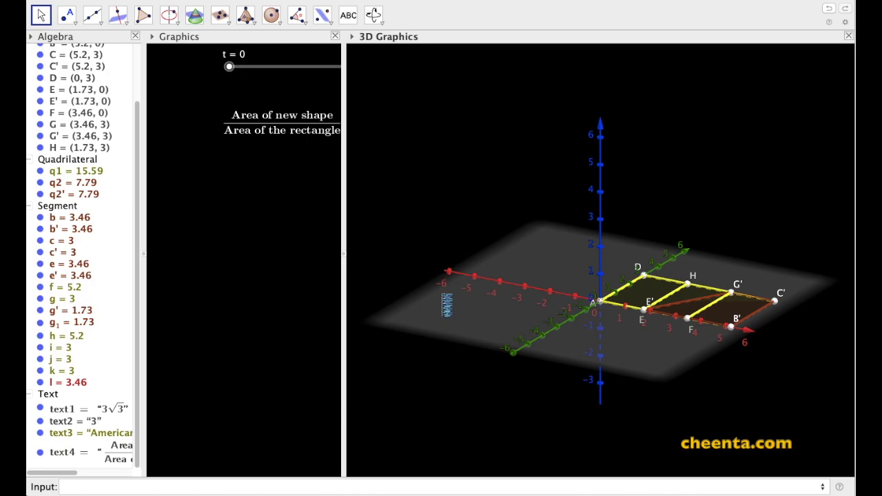
pyautogui.moveTo(467, 172); pyautogui.dragTo(428, 186)
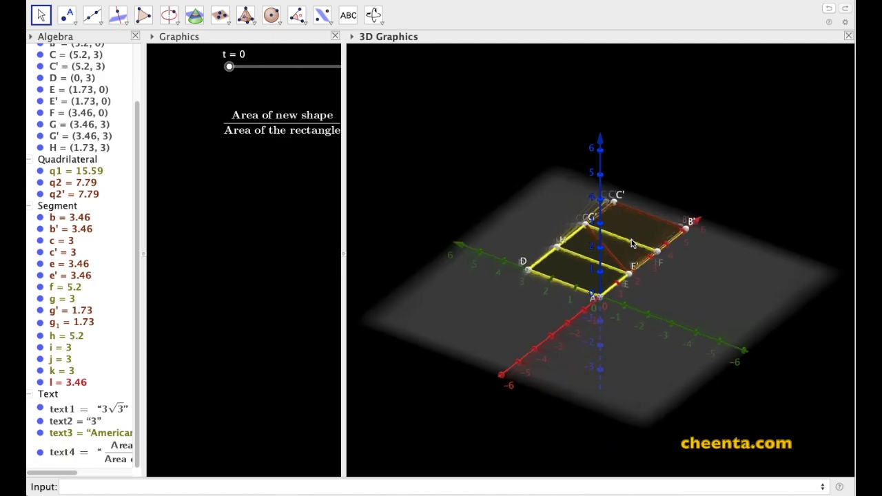
pyautogui.moveTo(640, 210); pyautogui.dragTo(642, 202)
pyautogui.rightClick(659, 196)
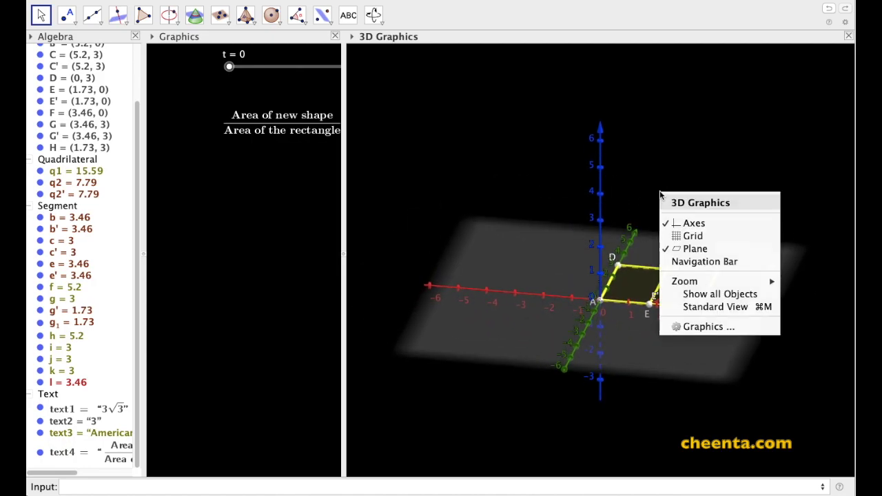
pyautogui.click(690, 224)
# Turn the 3D view to look from directly above, then start raising t to fold the copy
pyautogui.moveTo(690, 224); pyautogui.dragTo(650, 221)
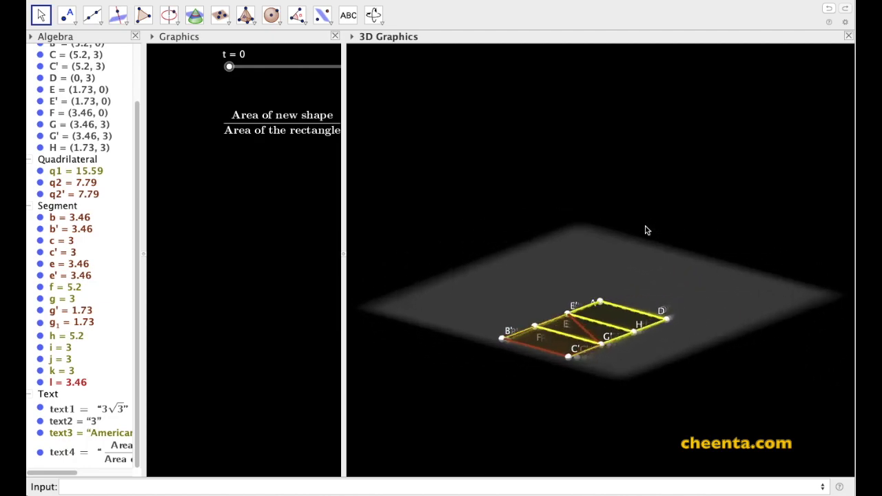
pyautogui.moveTo(643, 230)
pyautogui.mouseDown()
pyautogui.moveTo(646, 242)
pyautogui.moveTo(636, 246)
pyautogui.moveTo(634, 236)
pyautogui.moveTo(644, 242)
pyautogui.mouseUp()
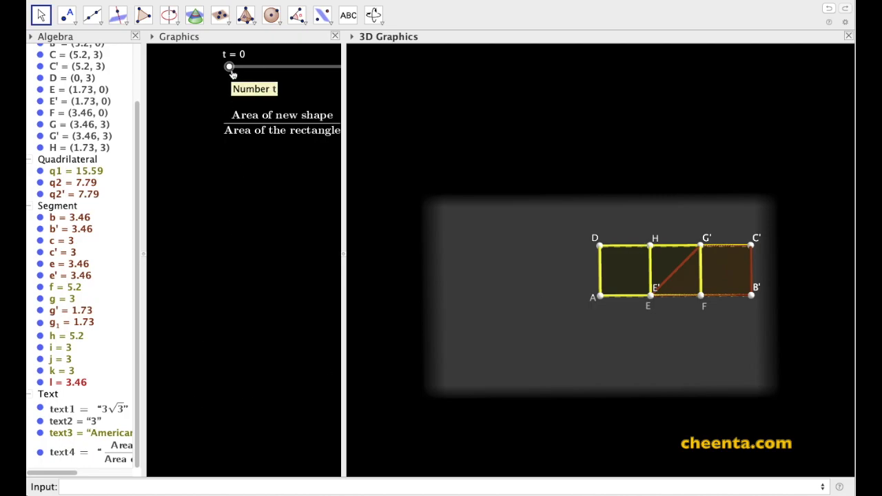
pyautogui.moveTo(231, 70); pyautogui.dragTo(365, 75)
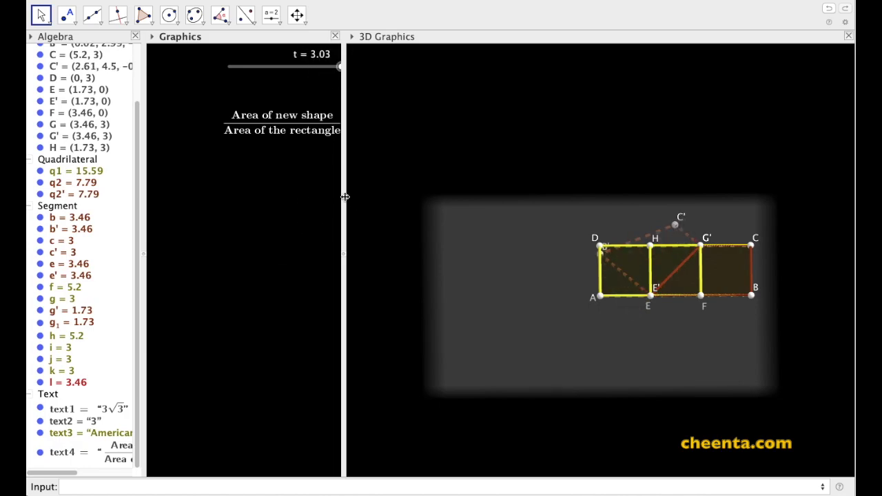
# Widen the 2D view, fold fully with t at 3.14, rotate the 3D view, then lower t to about 0.2
pyautogui.moveTo(344, 197); pyautogui.dragTo(366, 195)
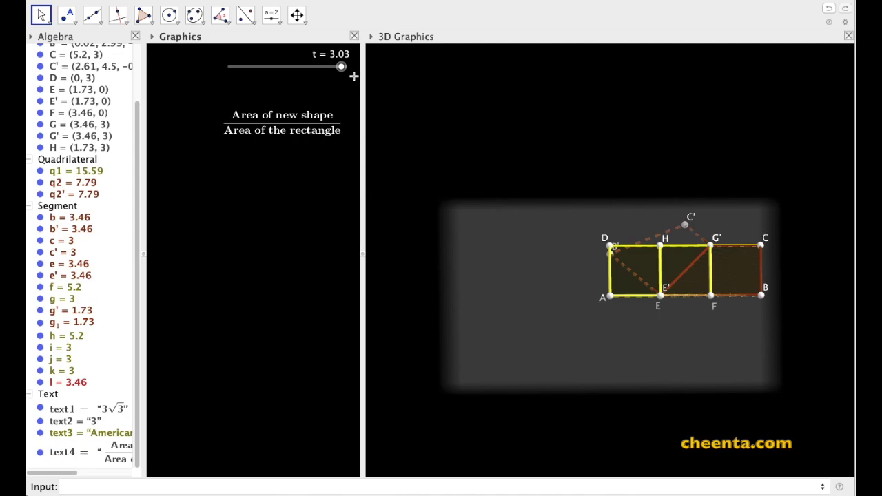
pyautogui.moveTo(342, 66); pyautogui.dragTo(381, 71)
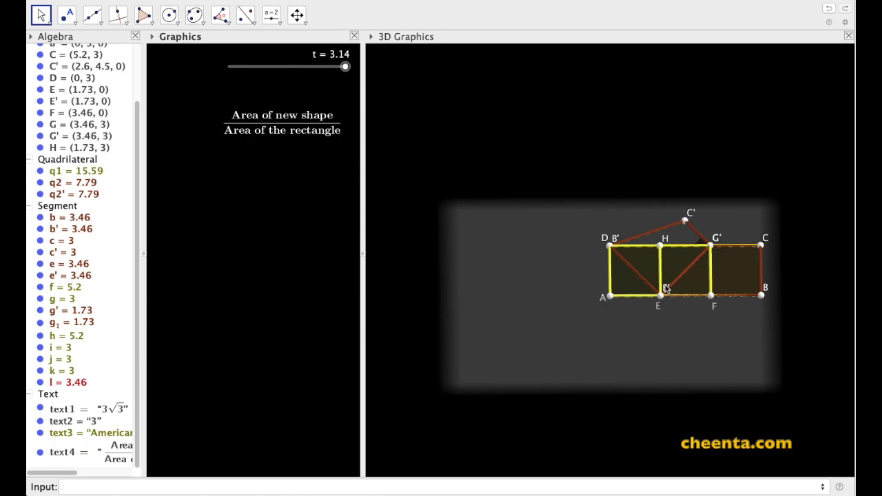
pyautogui.moveTo(684, 405); pyautogui.dragTo(581, 308)
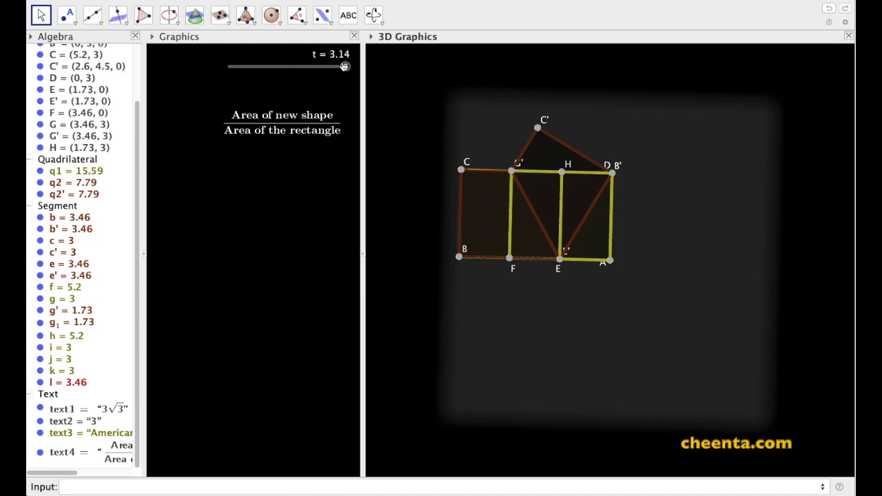
pyautogui.moveTo(344, 67); pyautogui.dragTo(356, 21)
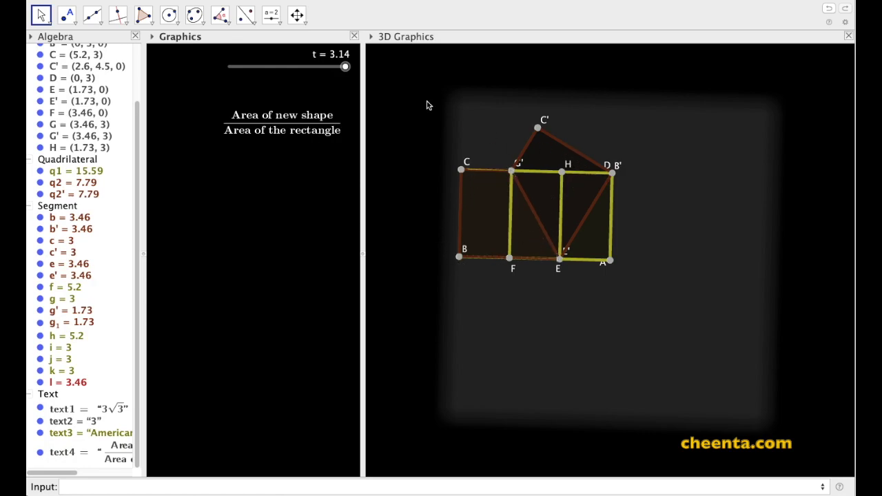
# Add a white text label '1' inside the triangle next to corner A in the 3D view
pyautogui.click(274, 19)
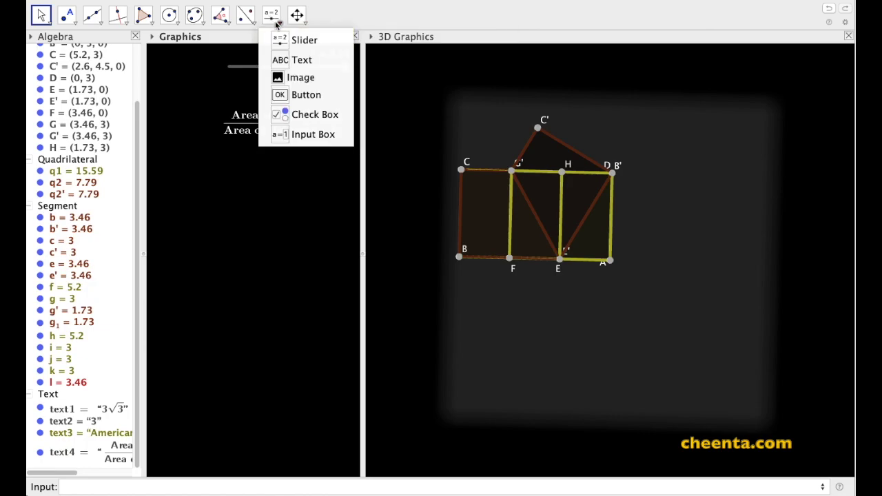
pyautogui.click(308, 60)
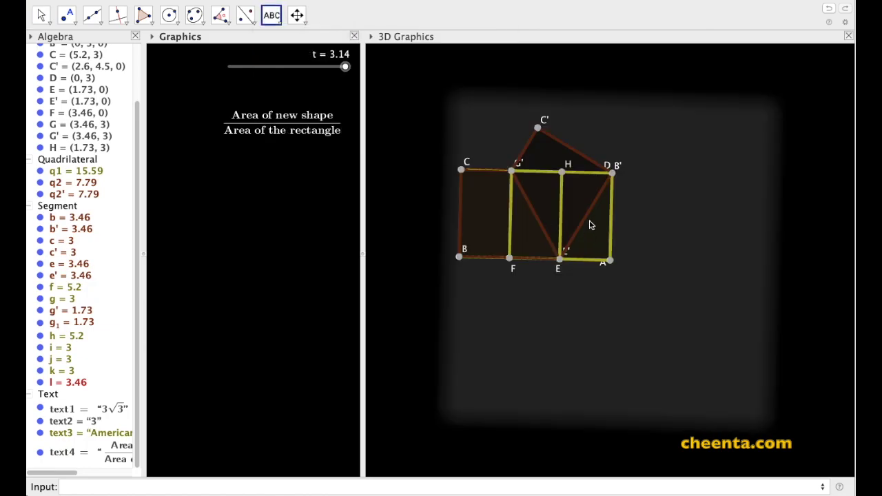
pyautogui.click(594, 233)
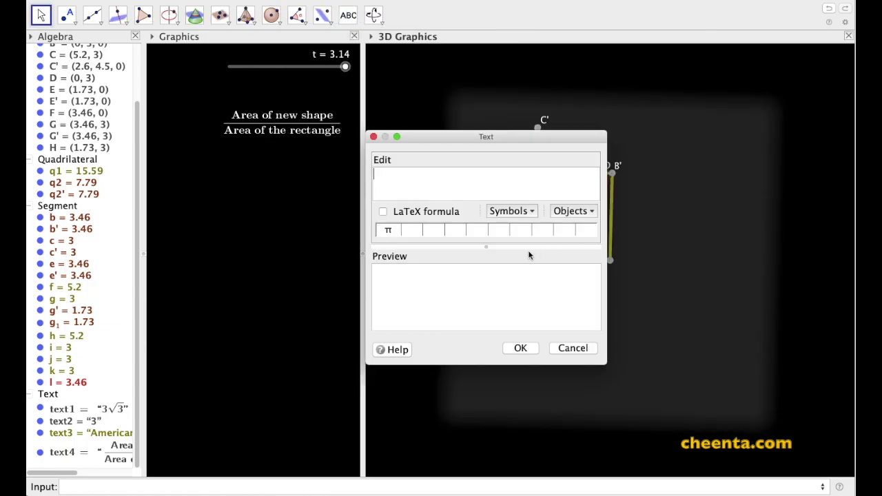
pyautogui.click(515, 350)
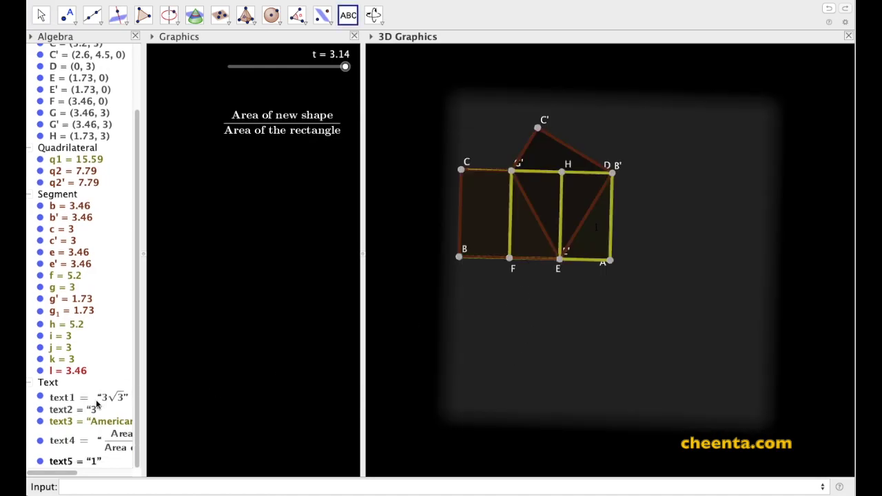
pyautogui.rightClick(71, 463)
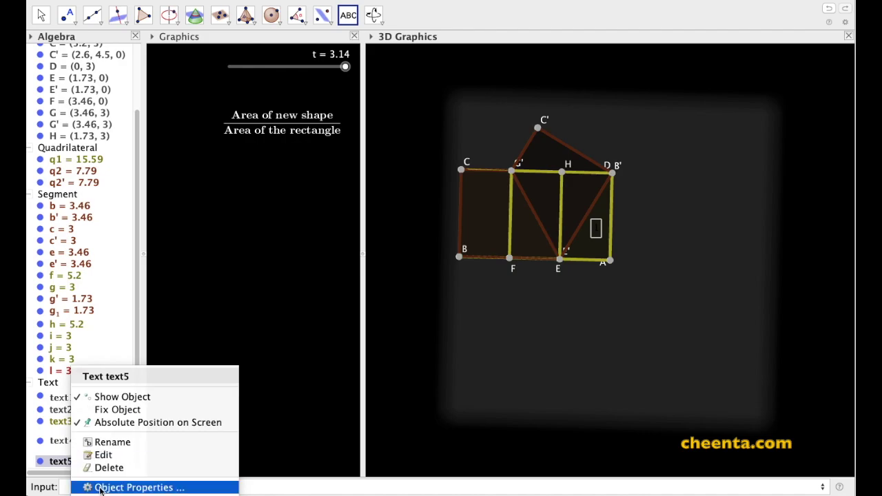
pyautogui.click(124, 484)
pyautogui.click(340, 147)
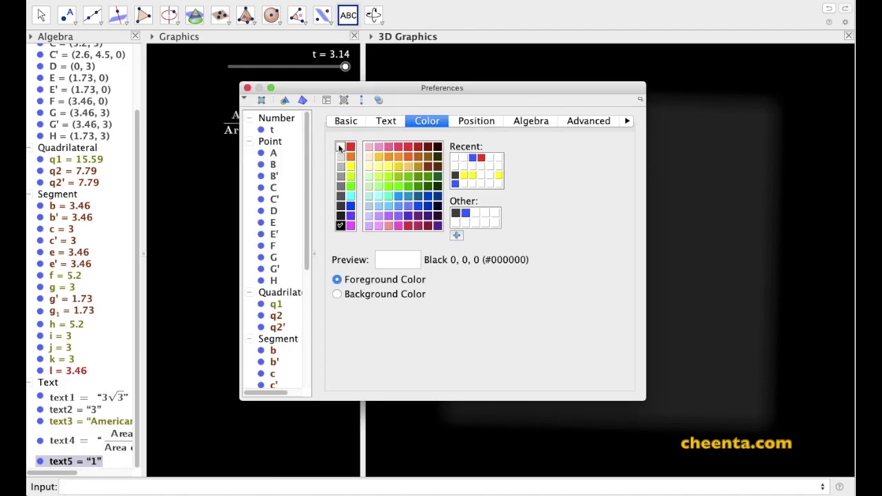
pyautogui.click(248, 88)
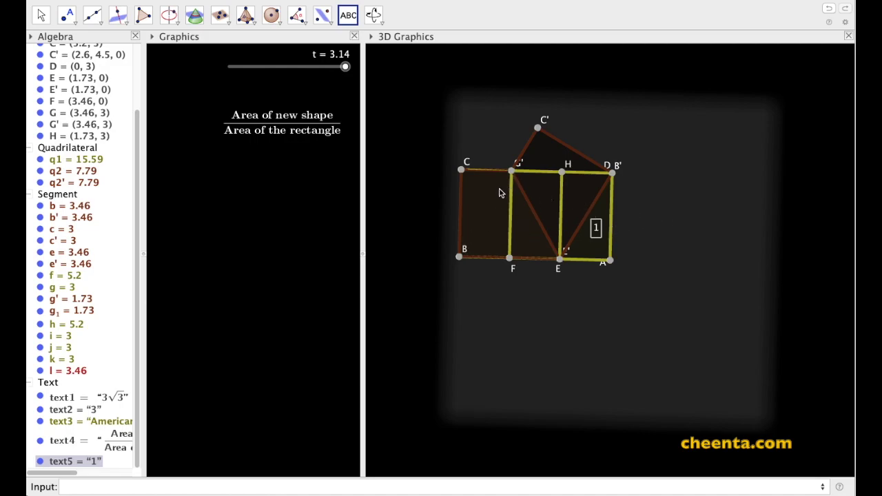
# Draw segment m from G′ to B and colour it white
pyautogui.click(95, 21)
pyautogui.click(122, 61)
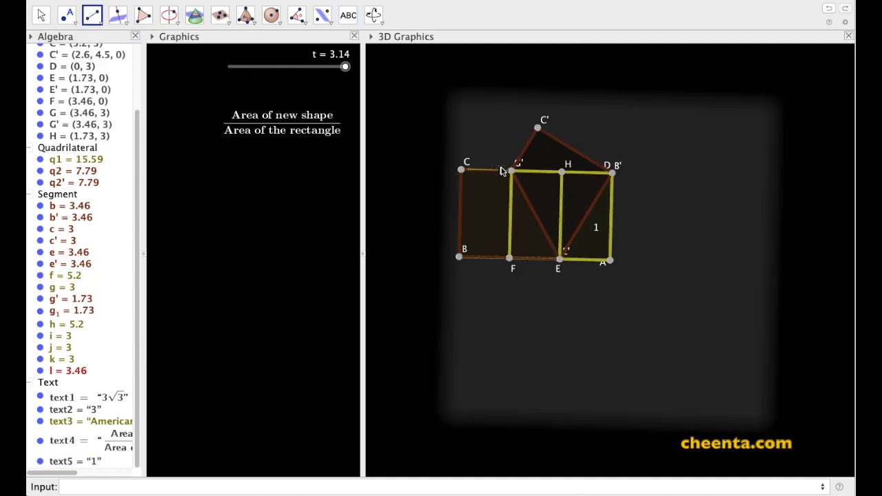
pyautogui.click(511, 172)
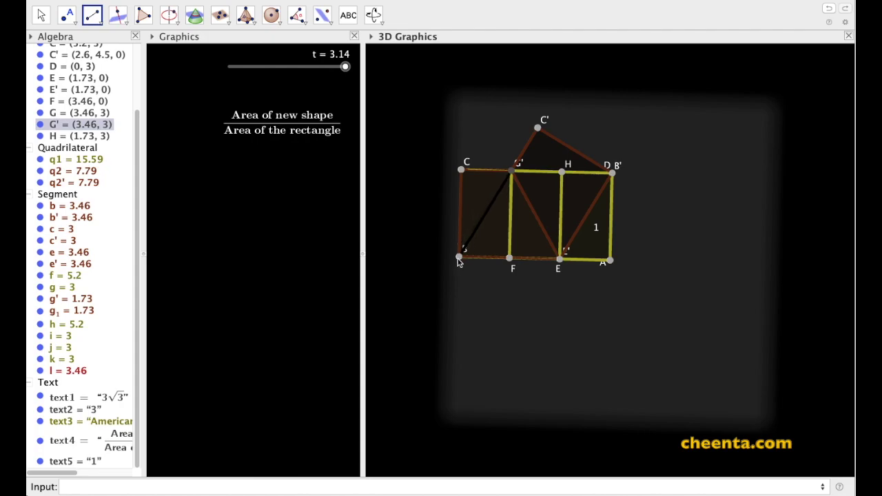
pyautogui.click(459, 258)
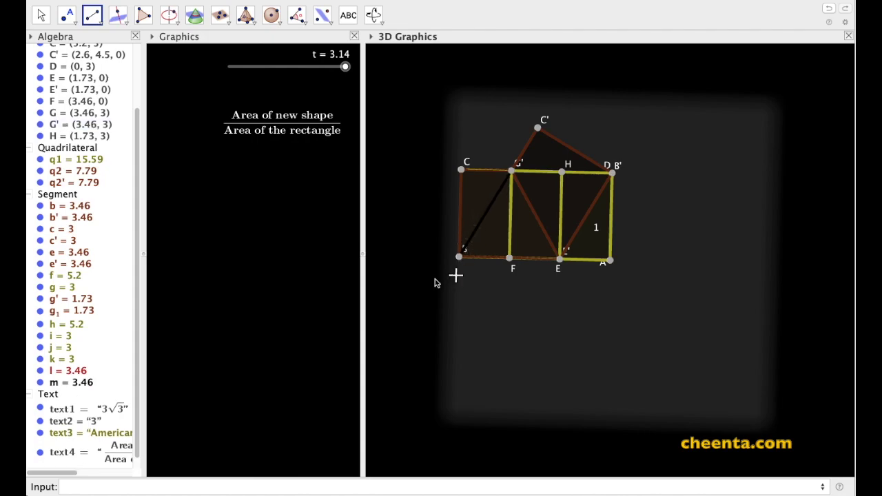
pyautogui.scroll(-1, 67, 397)
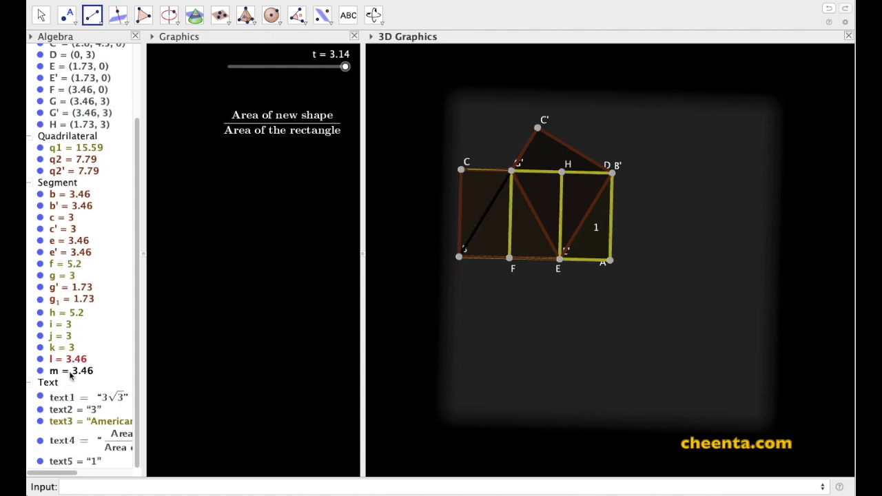
pyautogui.rightClick(70, 376)
pyautogui.click(123, 480)
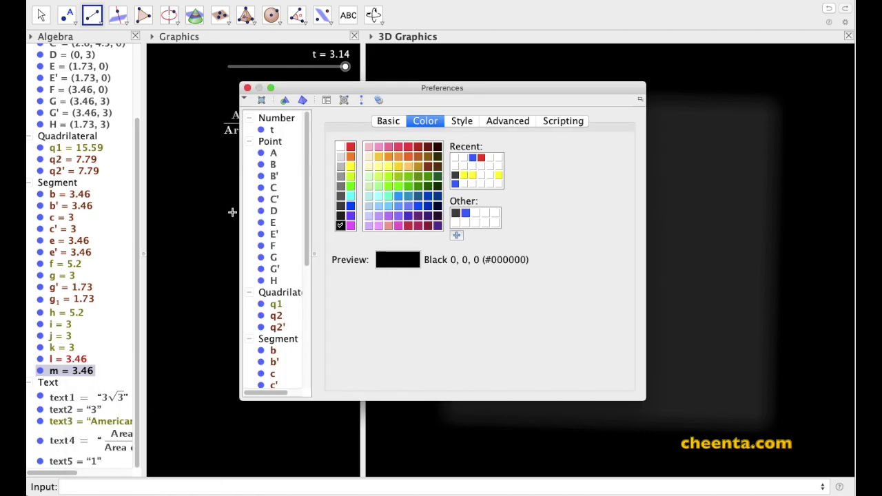
pyautogui.click(343, 147)
pyautogui.click(247, 88)
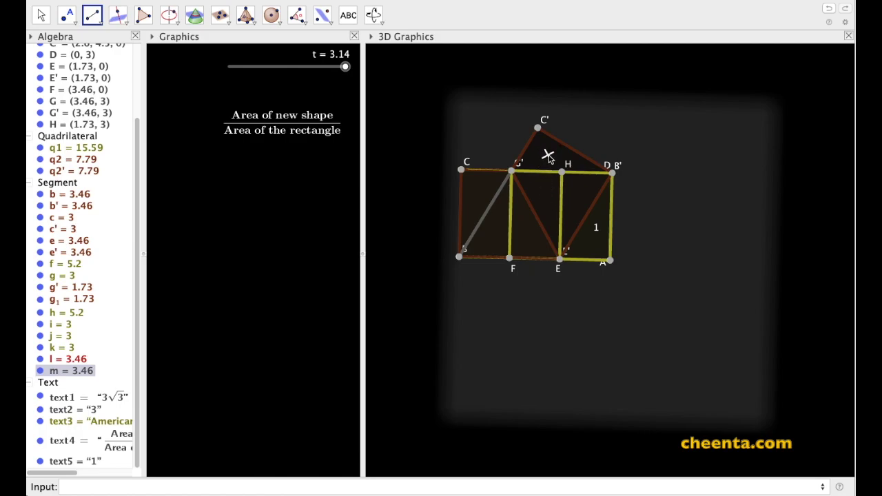
# Place a LaTeX text \frac{4}{6} below the area-ratio caption in the 2D view
pyautogui.click(350, 16)
pyautogui.click(233, 178)
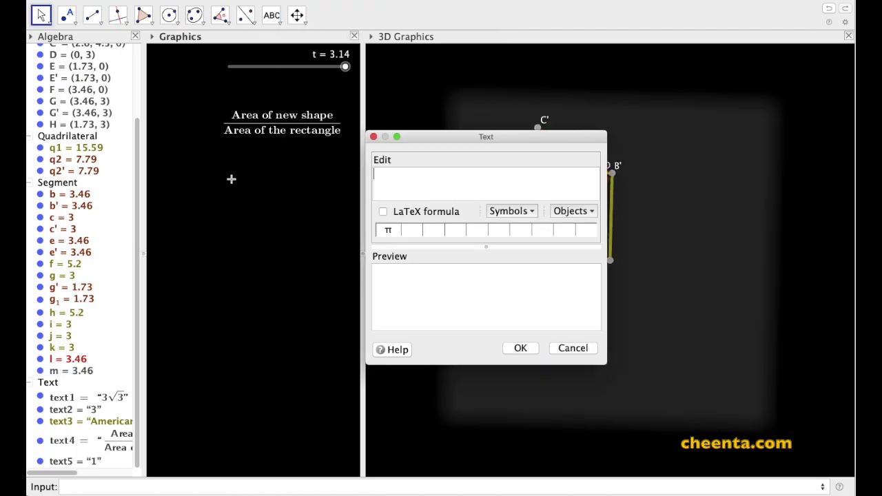
pyautogui.write('\\frac{4}{6}')
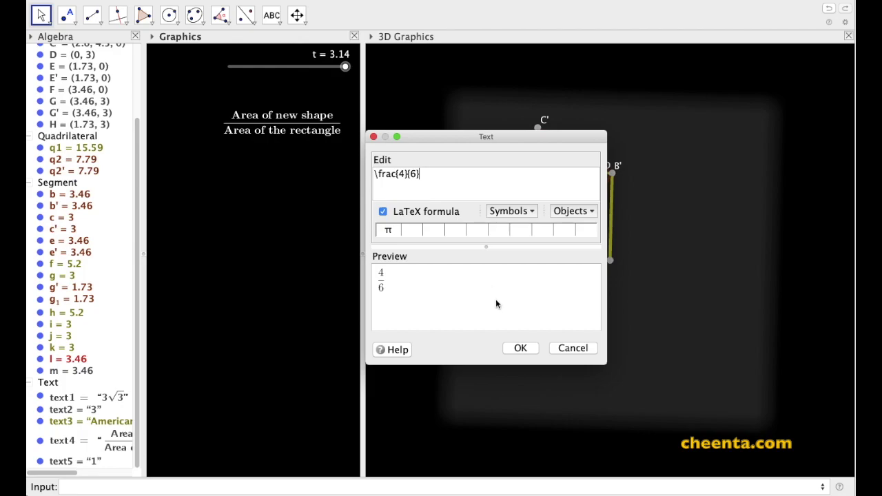
pyautogui.click(522, 347)
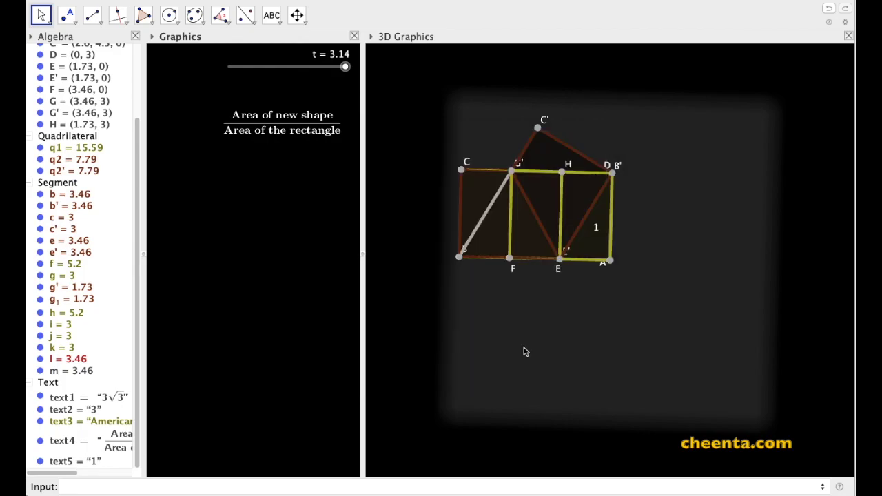
# Make the 4/6 text white, then return to the Move tool and grab slider t
pyautogui.scroll(-2, 130, 387)
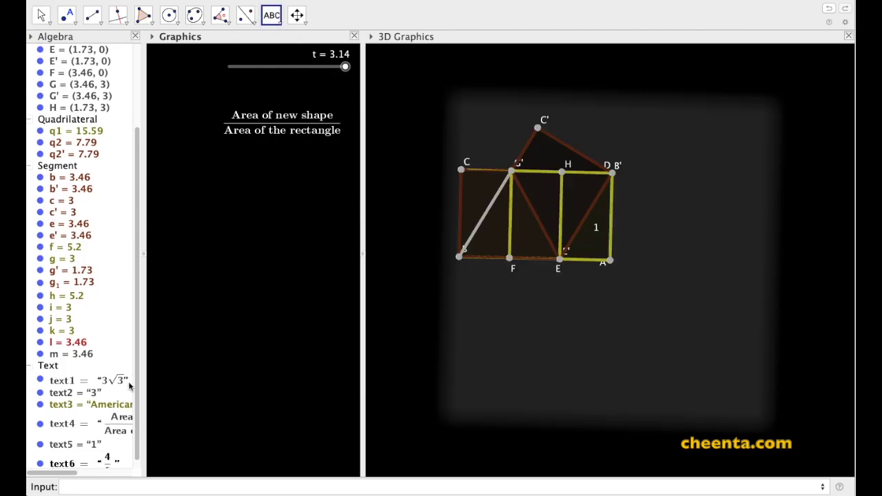
pyautogui.rightClick(47, 463)
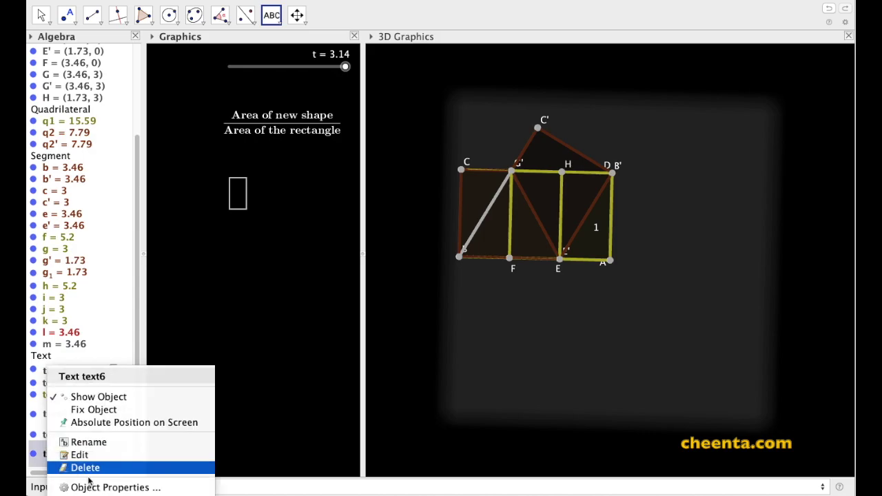
pyautogui.click(103, 486)
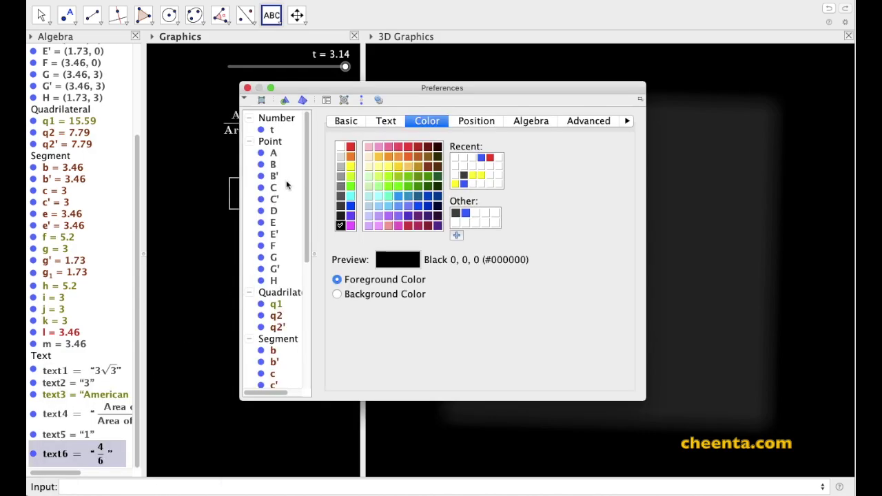
pyautogui.click(340, 147)
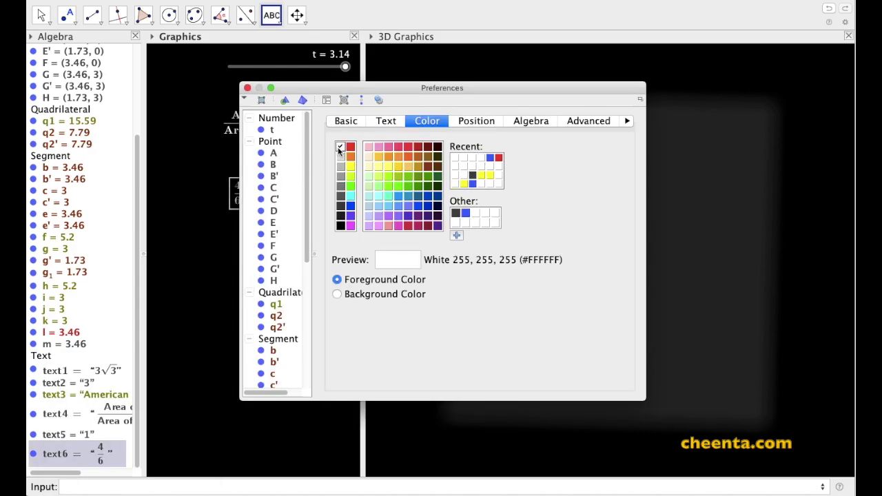
pyautogui.click(248, 88)
pyautogui.press('Escape')
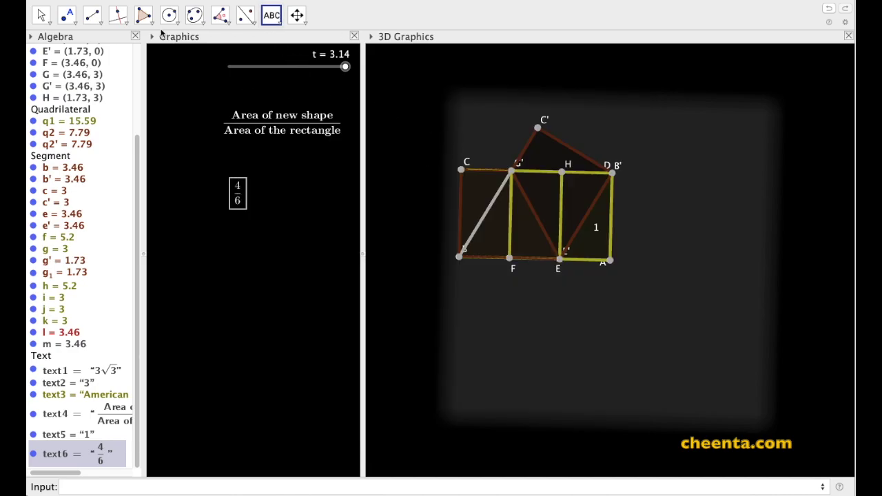
pyautogui.click(346, 67)
pyautogui.moveTo(345, 66)
pyautogui.mouseDown()
pyautogui.moveTo(244, 82)
pyautogui.moveTo(262, 69)
pyautogui.moveTo(357, 68)
pyautogui.moveTo(228, 87)
pyautogui.moveTo(323, 85)
pyautogui.moveTo(360, 70)
pyautogui.mouseUp()
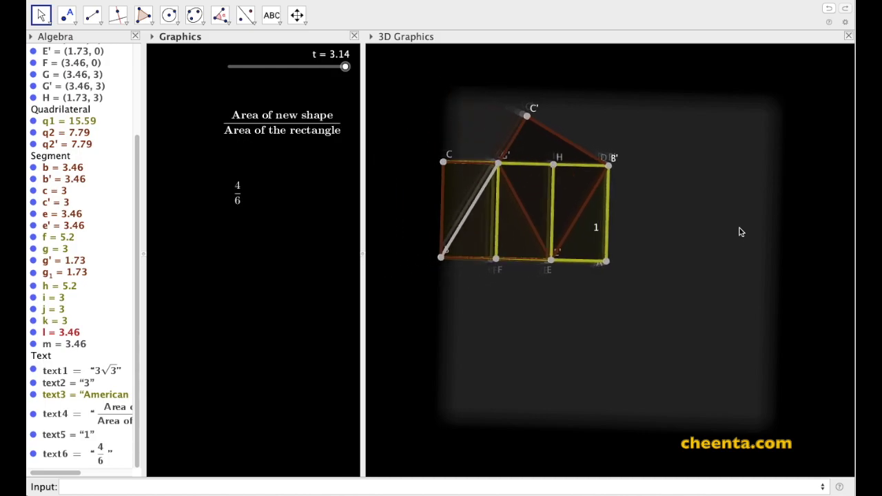
# Rotate and tilt the 3D view to see the folded figure from a tilted side angle
pyautogui.moveTo(683, 226); pyautogui.dragTo(662, 171)
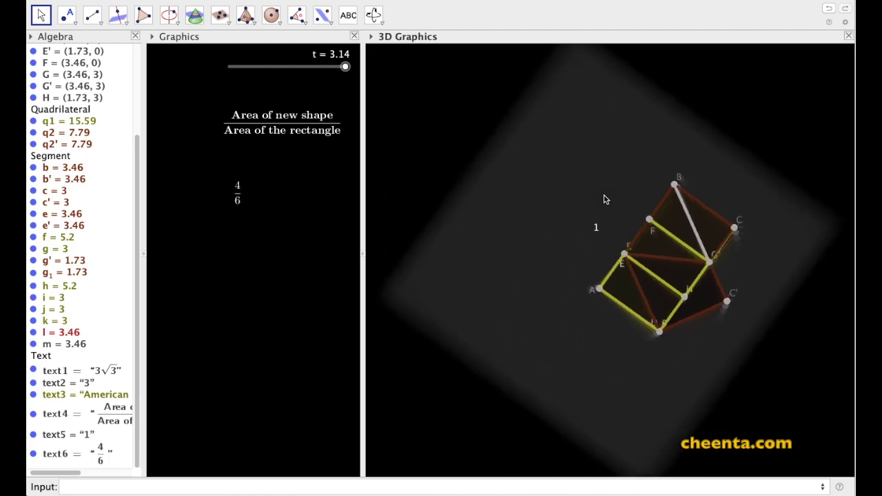
pyautogui.click(605, 199)
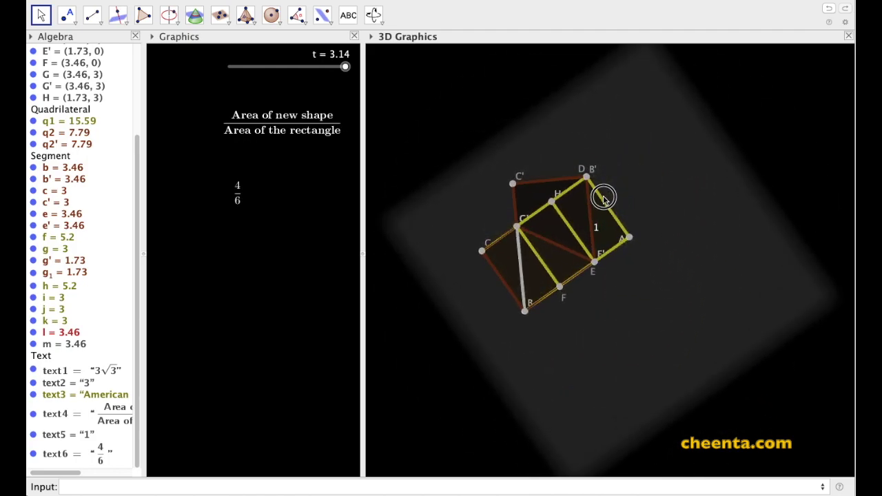
pyautogui.moveTo(604, 200); pyautogui.dragTo(602, 184)
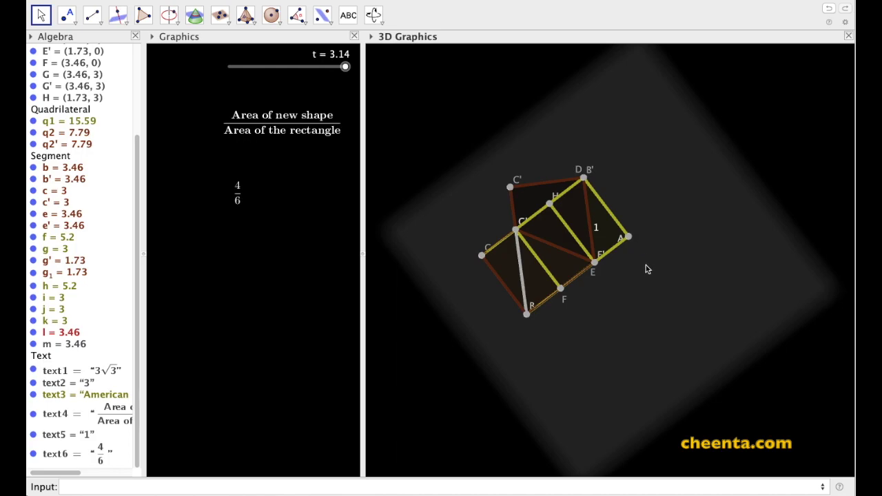
pyautogui.moveTo(646, 269)
pyautogui.mouseDown()
pyautogui.moveTo(649, 232)
pyautogui.moveTo(626, 291)
pyautogui.moveTo(634, 256)
pyautogui.moveTo(696, 192)
pyautogui.moveTo(681, 181)
pyautogui.mouseUp()
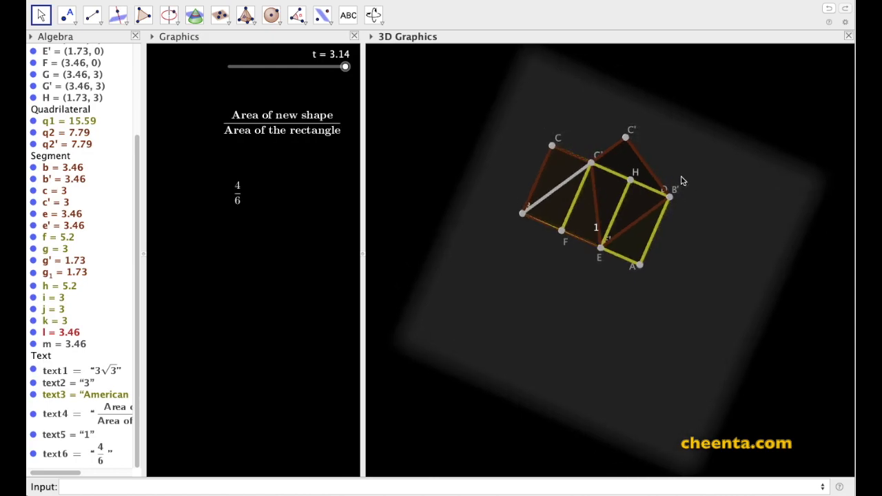